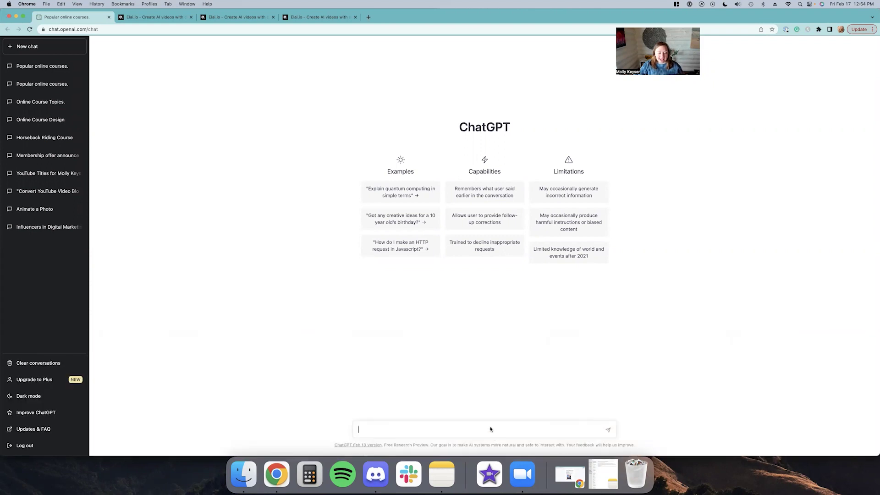
Ask ChatGPT 'what are popular online course topics?'
{"action": "type", "text": "what are popular online course topics?"}
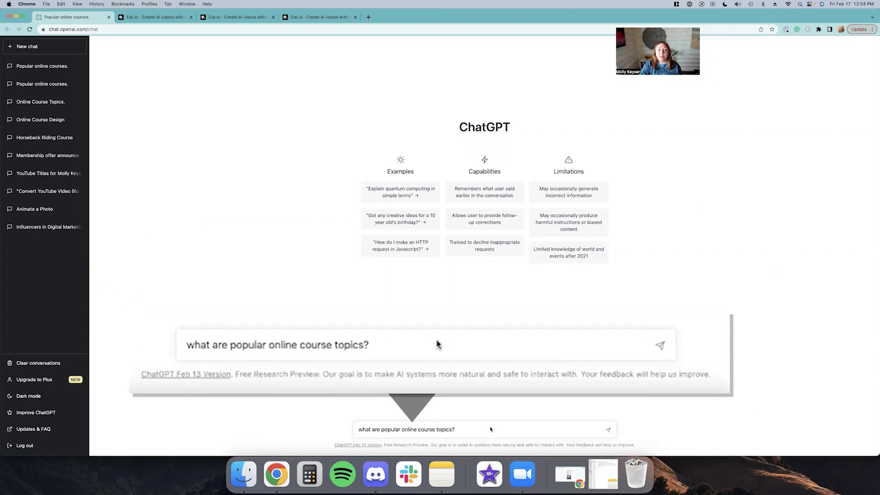
{"action": "key", "text": "Return"}
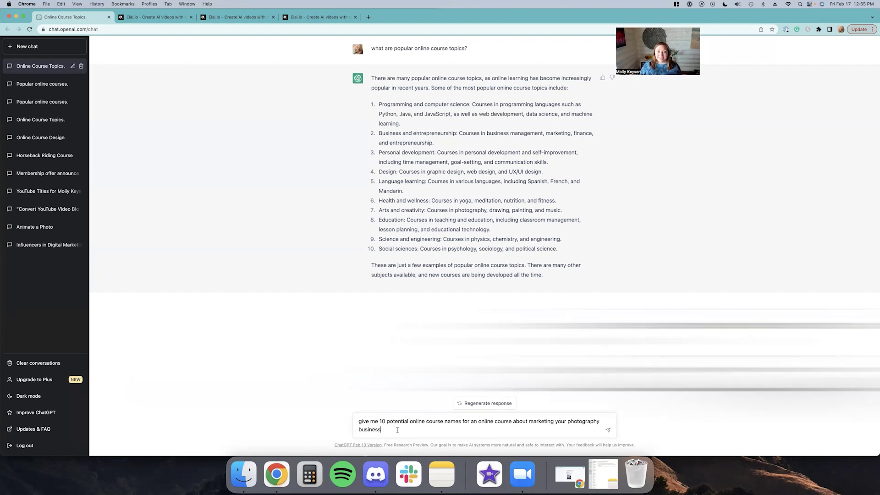
Send the request for 10 course names about marketing your photography business
{"action": "key", "text": "Return"}
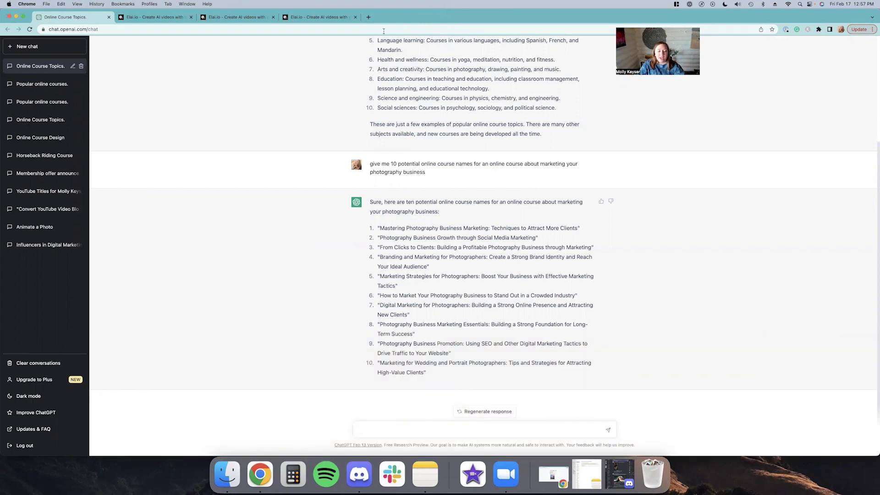
Use Midjourney's /imagine to request a simple logo for the 'from clicks to clients' course
{"action": "left_click", "coordinate": [360, 474]}
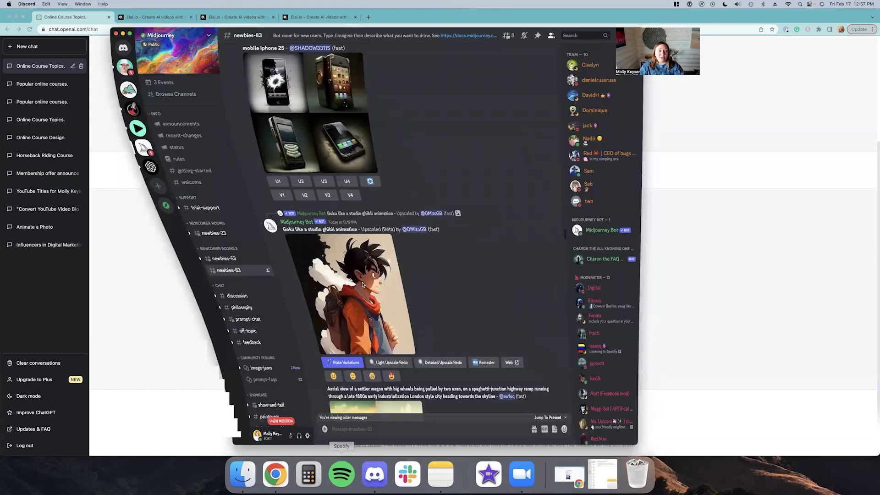
{"action": "left_click", "coordinate": [319, 430]}
{"action": "type", "text": "/imagine"}
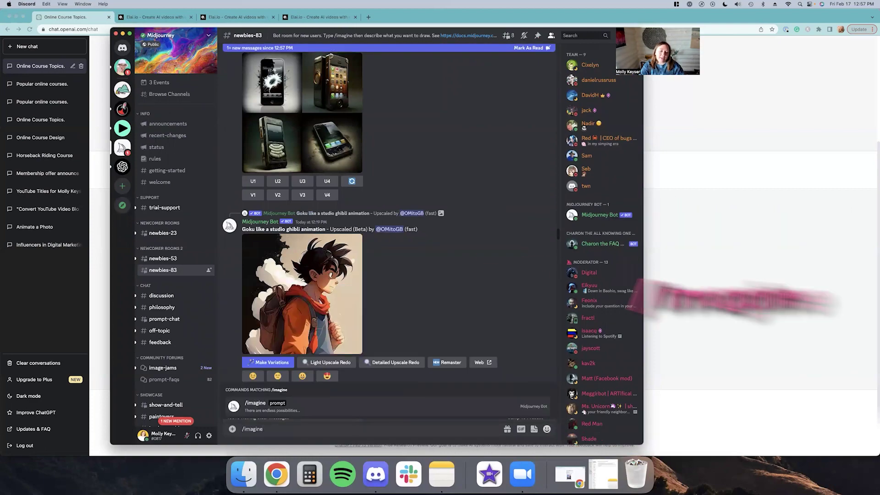
{"action": "key", "text": "Tab"}
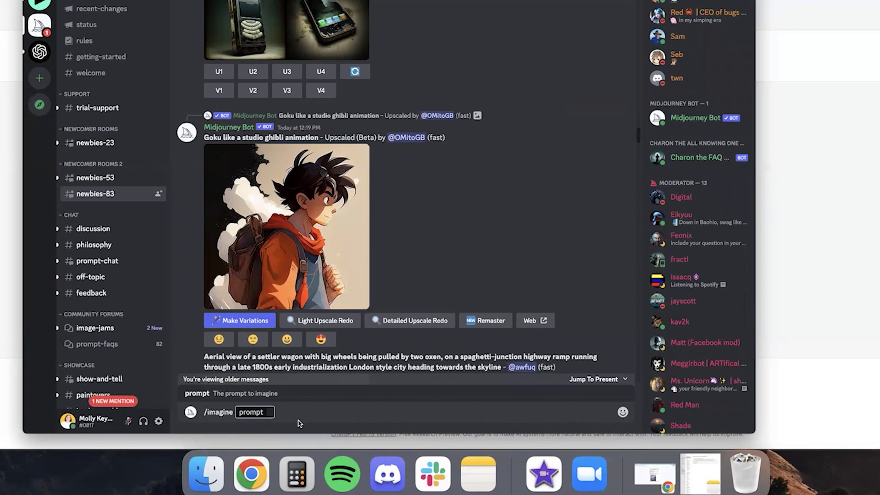
{"action": "type", "text": "make me a simple logo for an online course for photographers called \"from clicks to clients\""}
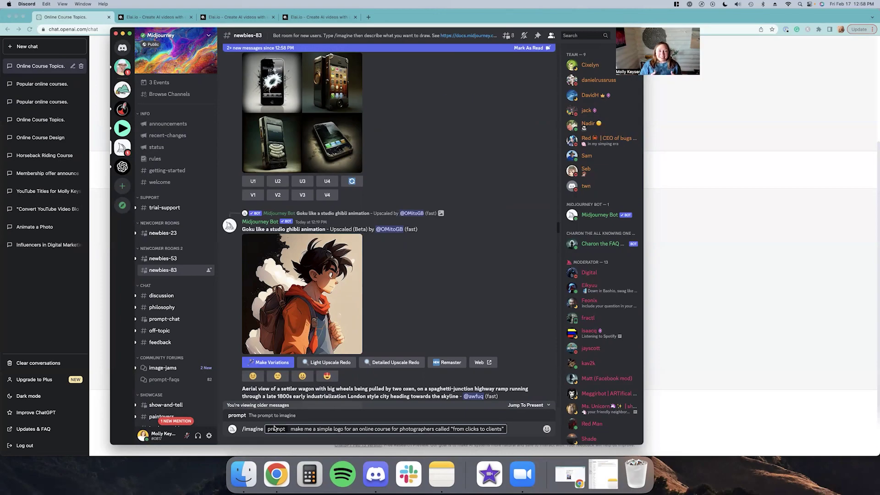
{"action": "key", "text": "Return"}
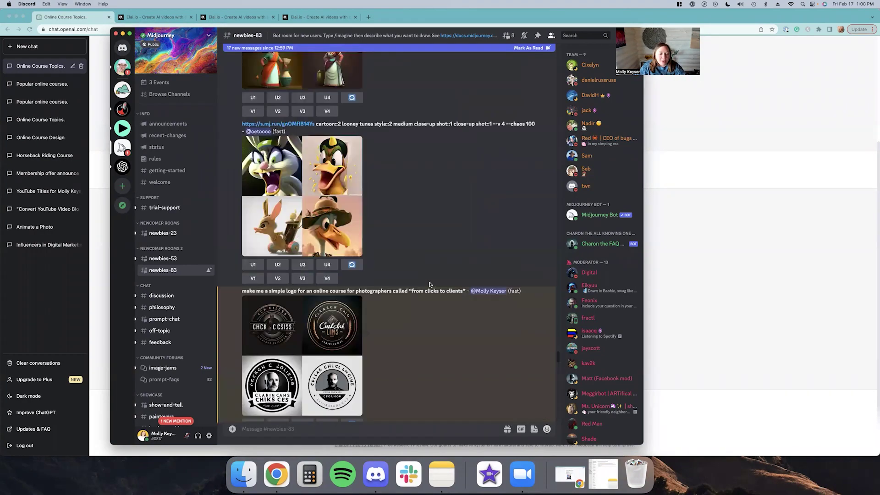
Preview the first logo grid, generate a further version with U1, and inspect the new grid
{"action": "scroll", "coordinate": [430, 284], "scroll_direction": "down", "scroll_amount": 5}
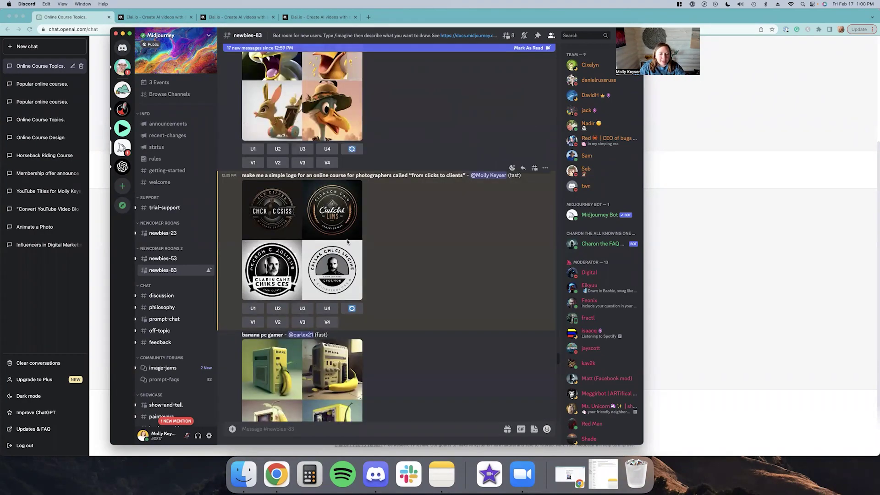
{"action": "left_click", "coordinate": [328, 238]}
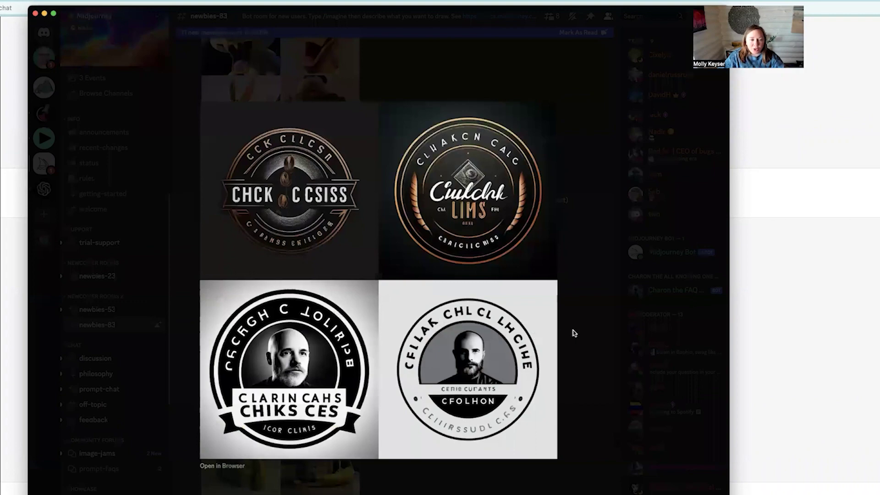
{"action": "left_click", "coordinate": [574, 330]}
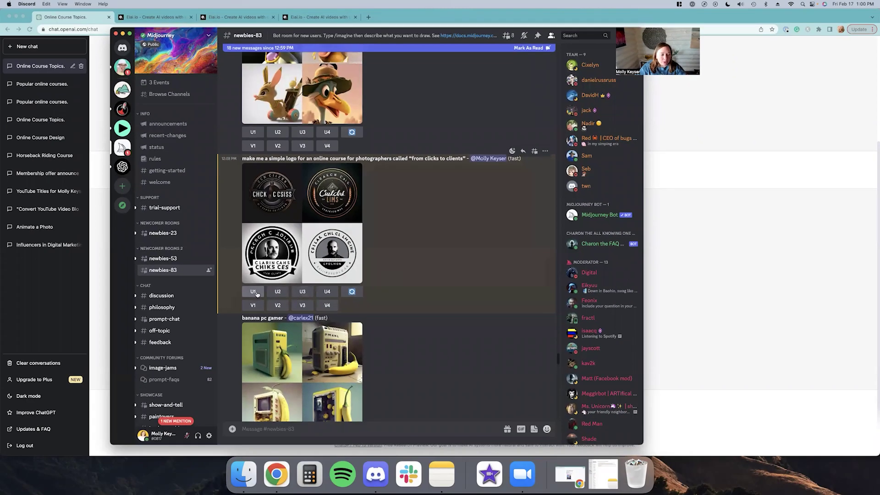
{"action": "left_click", "coordinate": [254, 292]}
{"action": "scroll", "coordinate": [256, 294], "scroll_direction": "down", "scroll_amount": 10}
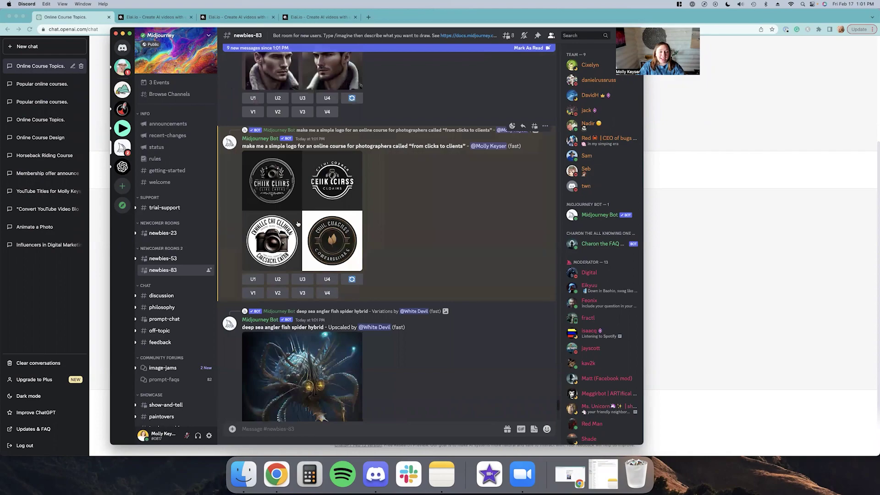
{"action": "left_click", "coordinate": [297, 224]}
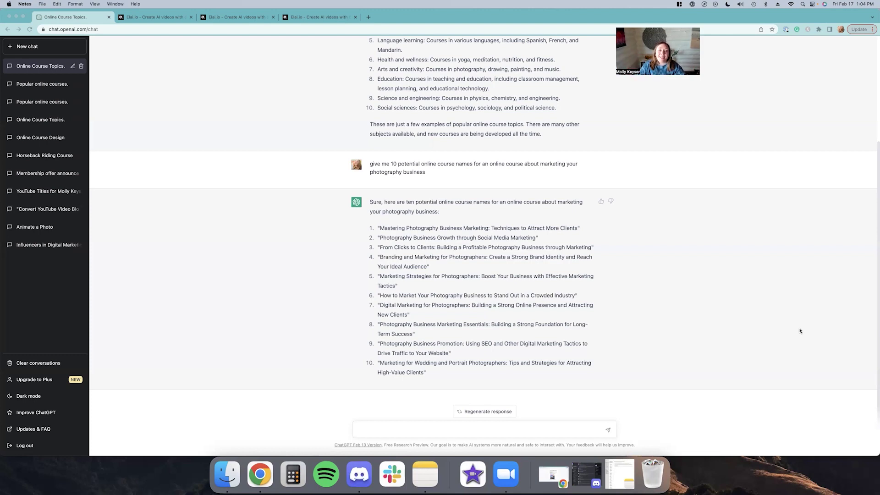
Request a Udemy-style course curriculum and highlight Sections 1 through 5 while reviewing
{"action": "key", "text": "super+Tab"}
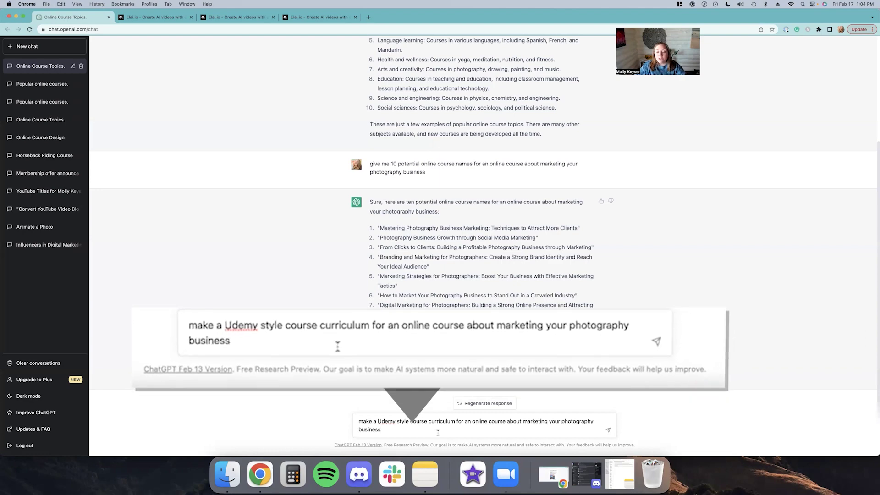
{"action": "key", "text": "Return"}
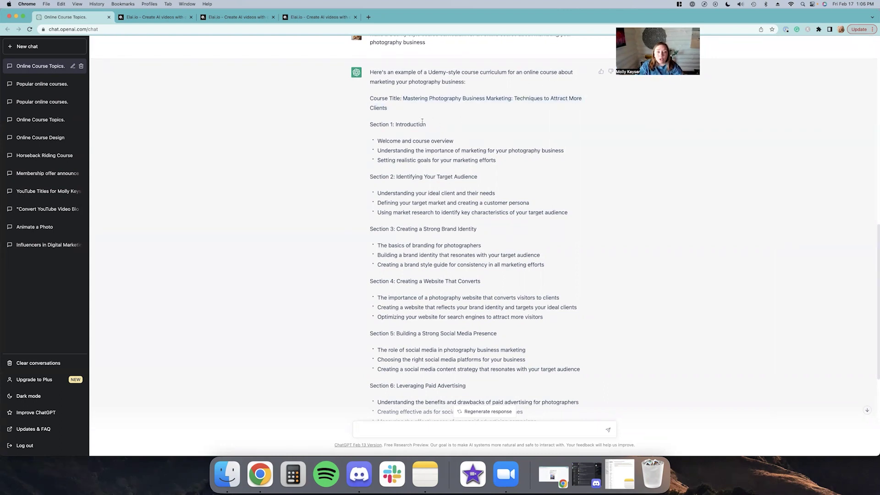
{"action": "left_click_drag", "start_coordinate": [371, 124], "coordinate": [472, 369]}
{"action": "left_click", "coordinate": [472, 372]}
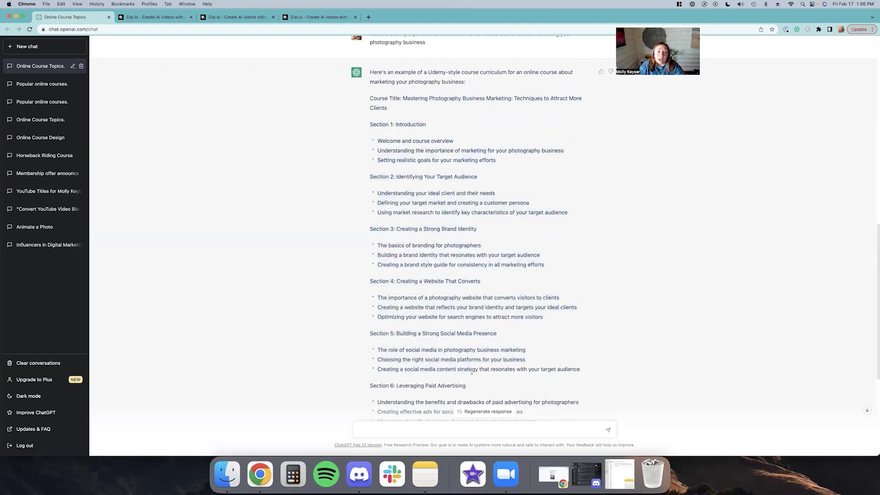
{"action": "left_click_drag", "start_coordinate": [397, 176], "coordinate": [465, 177]}
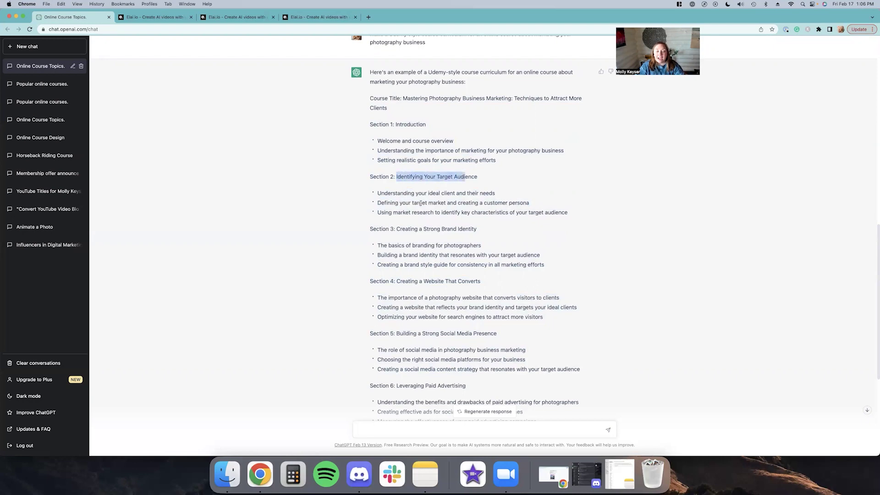
{"action": "left_click_drag", "start_coordinate": [386, 227], "coordinate": [470, 229]}
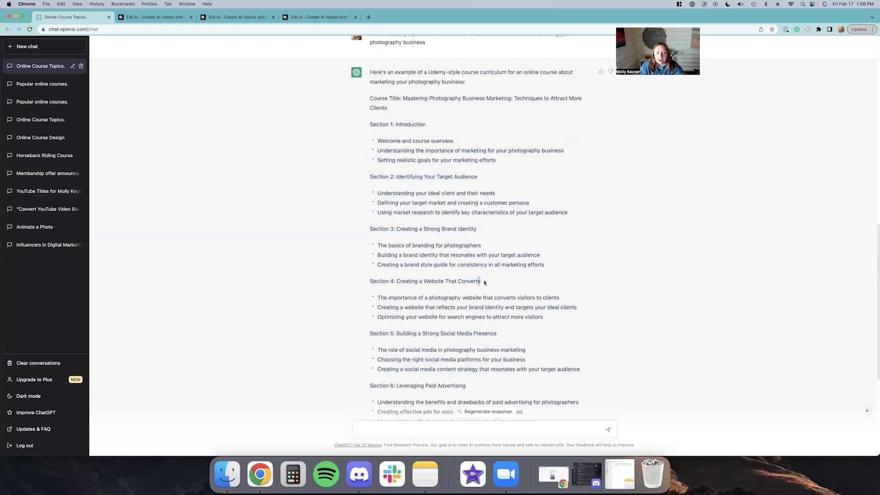
Scroll through the remaining curriculum sections, highlighting headings down to the Conclusion
{"action": "scroll", "coordinate": [488, 294], "scroll_direction": "down", "scroll_amount": 2}
{"action": "left_click_drag", "start_coordinate": [498, 277], "coordinate": [466, 255]}
{"action": "scroll", "coordinate": [489, 317], "scroll_direction": "down", "scroll_amount": 3}
{"action": "scroll", "coordinate": [396, 254], "scroll_direction": "down", "scroll_amount": 1}
{"action": "left_click_drag", "start_coordinate": [399, 308], "coordinate": [481, 311]}
{"action": "scroll", "coordinate": [481, 311], "scroll_direction": "down", "scroll_amount": 3}
{"action": "left_click_drag", "start_coordinate": [400, 308], "coordinate": [481, 309]}
{"action": "scroll", "coordinate": [488, 310], "scroll_direction": "down", "scroll_amount": 1}
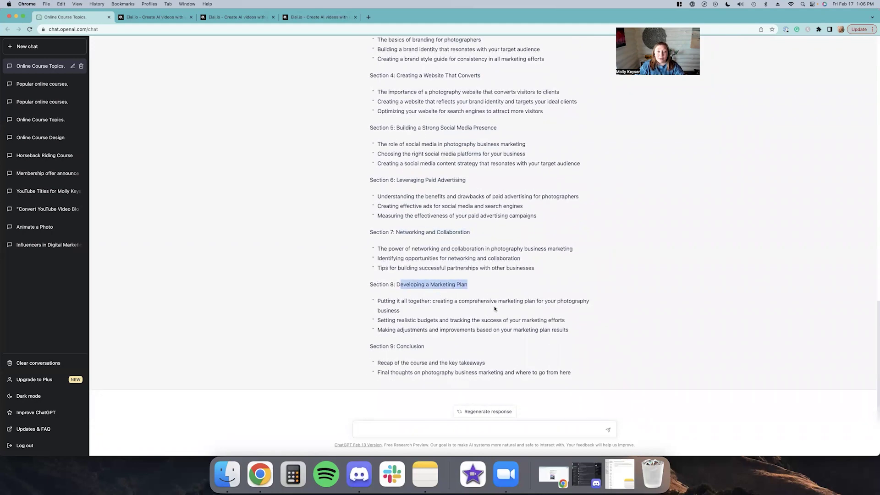
{"action": "scroll", "coordinate": [502, 308], "scroll_direction": "up", "scroll_amount": 5}
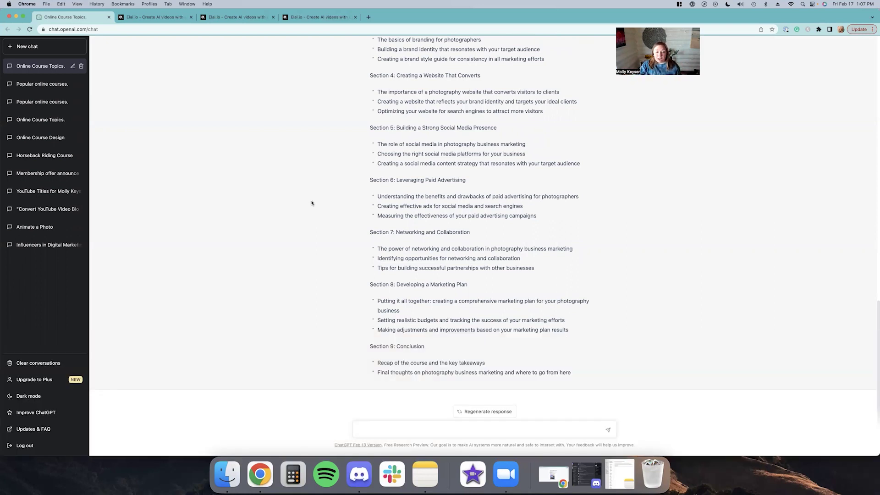
Paste and send the video-script request for the website-and-portfolio lesson
{"action": "left_click", "coordinate": [378, 427]}
{"action": "type", "text": "create a video script for the \"Creating a website that showcases your brand and portfolio\" lesson in the online course for photographers"}
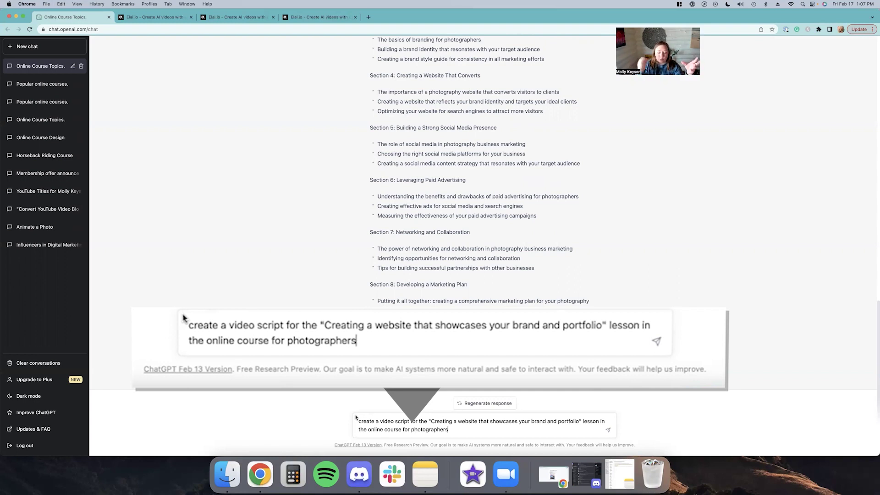
{"action": "key", "text": "Return"}
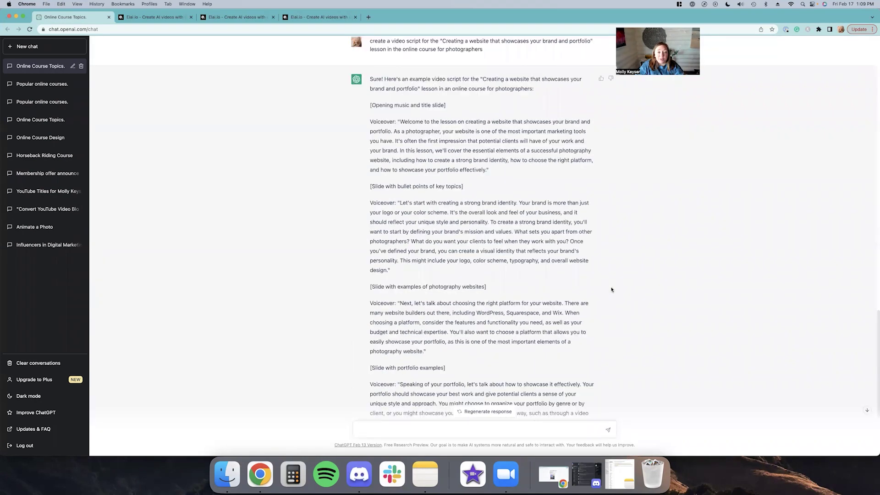
Review the generated script, highlighting the portfolio examples slide cue
{"action": "scroll", "coordinate": [612, 290], "scroll_direction": "down", "scroll_amount": 3}
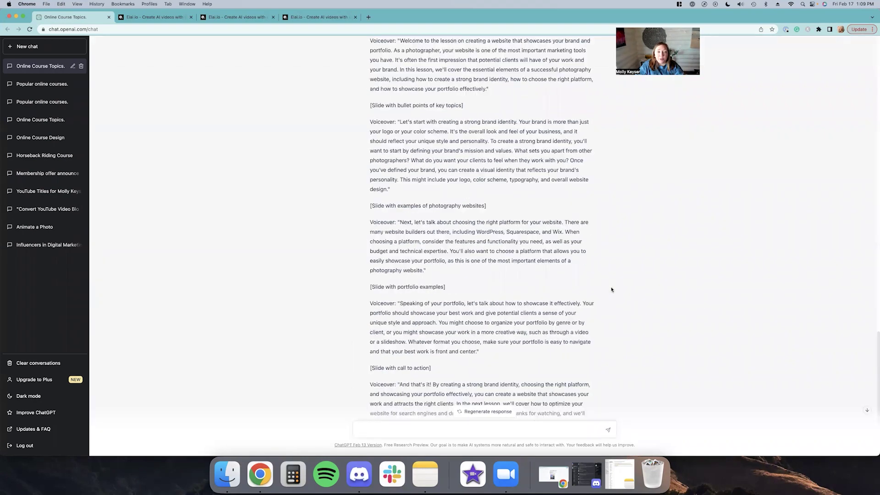
{"action": "scroll", "coordinate": [449, 230], "scroll_direction": "up", "scroll_amount": 3}
{"action": "left_click_drag", "start_coordinate": [473, 357], "coordinate": [471, 353]}
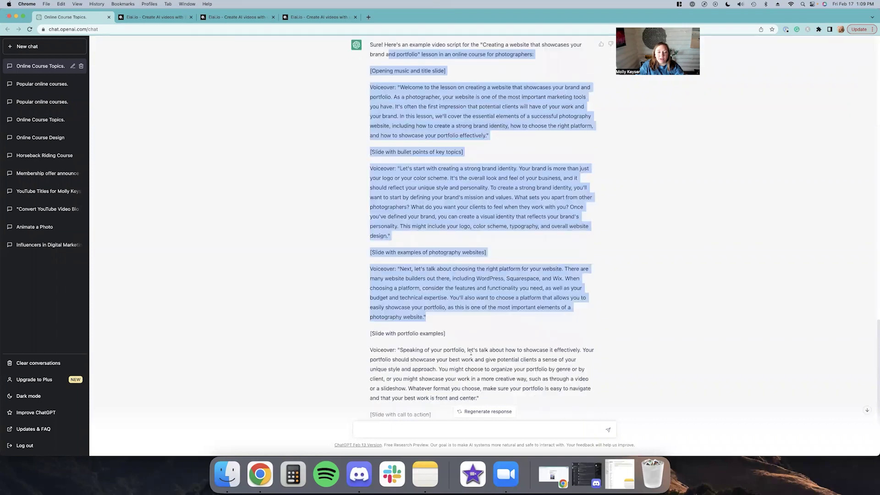
{"action": "left_click_drag", "start_coordinate": [432, 260], "coordinate": [385, 254]}
{"action": "scroll", "coordinate": [414, 169], "scroll_direction": "down", "scroll_amount": 3}
{"action": "left_click", "coordinate": [463, 296]}
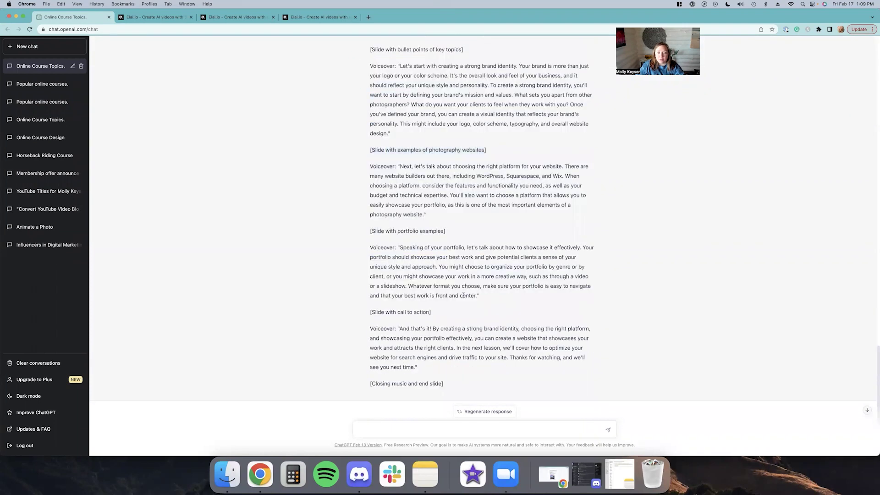
{"action": "left_click_drag", "start_coordinate": [372, 231], "coordinate": [481, 247]}
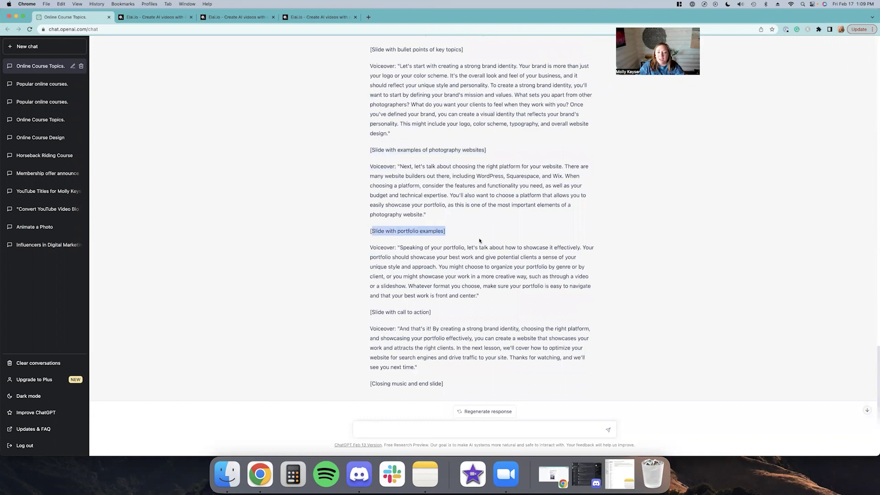
{"action": "left_click", "coordinate": [474, 270]}
Highlight the photography websites slide cues and select the whole script response
{"action": "left_click_drag", "start_coordinate": [369, 231], "coordinate": [460, 236]}
{"action": "left_click_drag", "start_coordinate": [369, 150], "coordinate": [486, 151]}
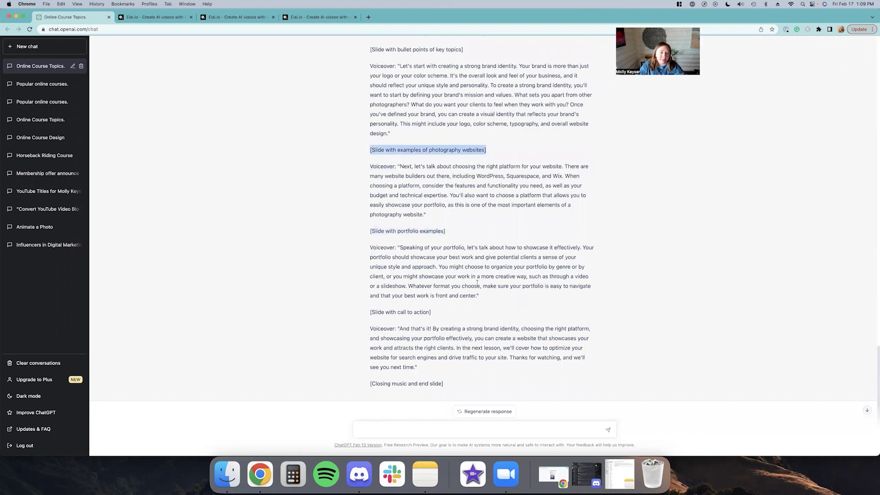
{"action": "scroll", "coordinate": [478, 283], "scroll_direction": "down", "scroll_amount": 1}
{"action": "left_click_drag", "start_coordinate": [370, 302], "coordinate": [451, 315]}
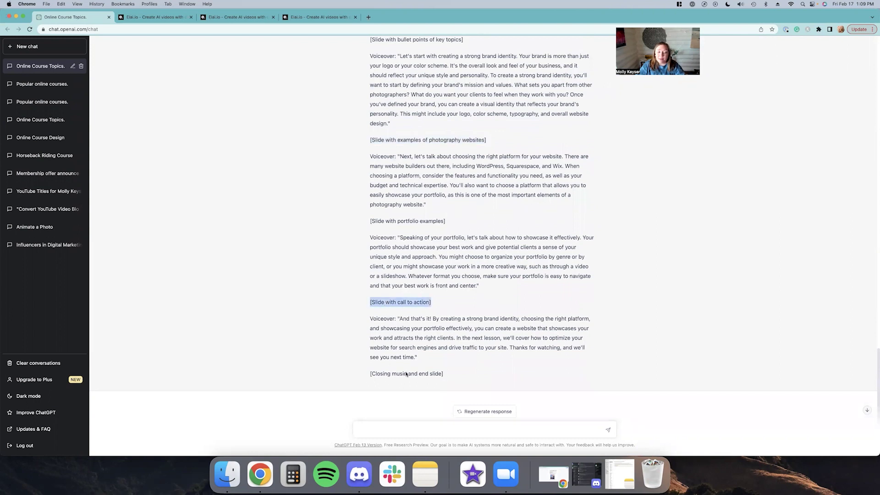
{"action": "triple_click", "coordinate": [361, 375]}
{"action": "left_click", "coordinate": [468, 373]}
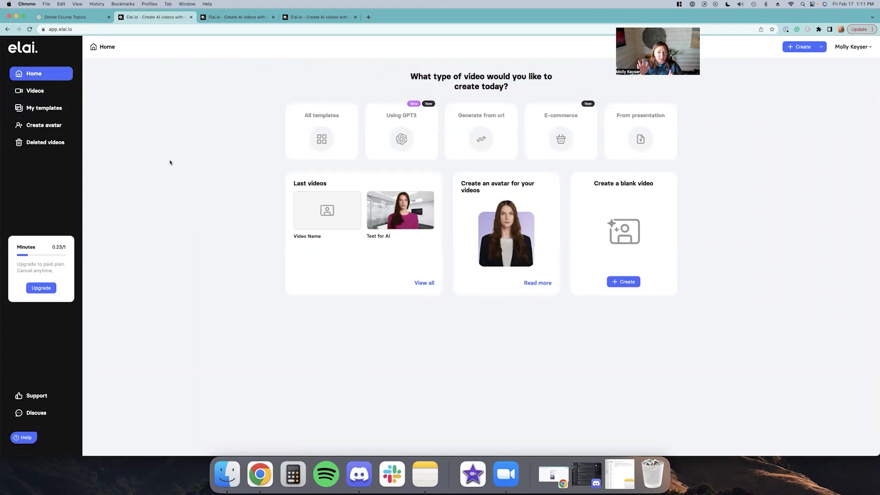
Create a blank video with a slide-filling conference-room background and Amanda brought to front
{"action": "left_click", "coordinate": [608, 280]}
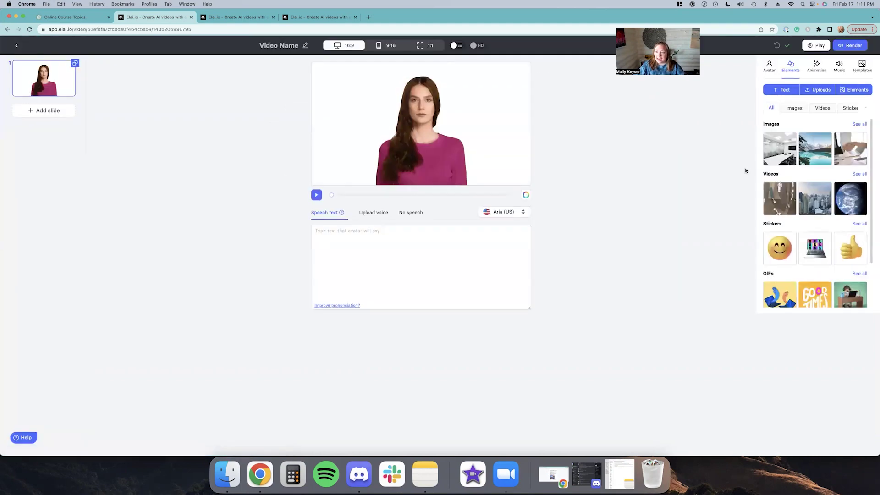
{"action": "left_click_drag", "start_coordinate": [780, 149], "coordinate": [427, 116]}
{"action": "left_click_drag", "start_coordinate": [465, 164], "coordinate": [549, 192]}
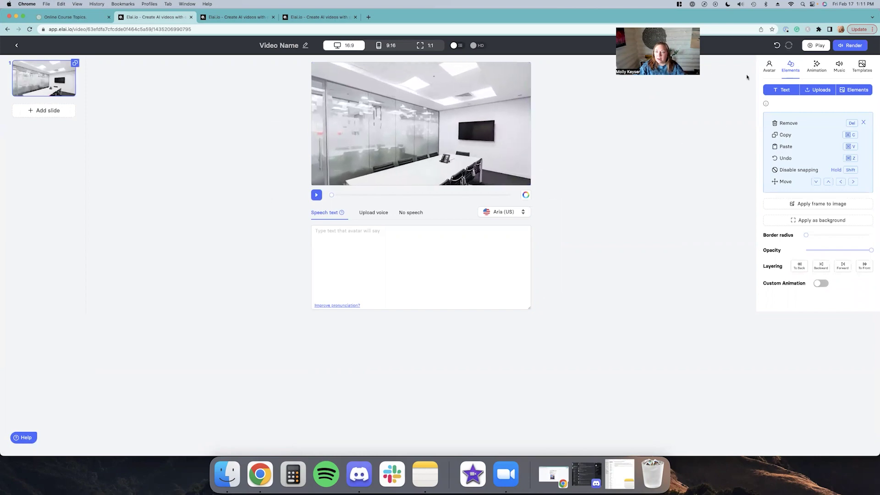
{"action": "left_click", "coordinate": [769, 67]}
{"action": "left_click", "coordinate": [863, 104]}
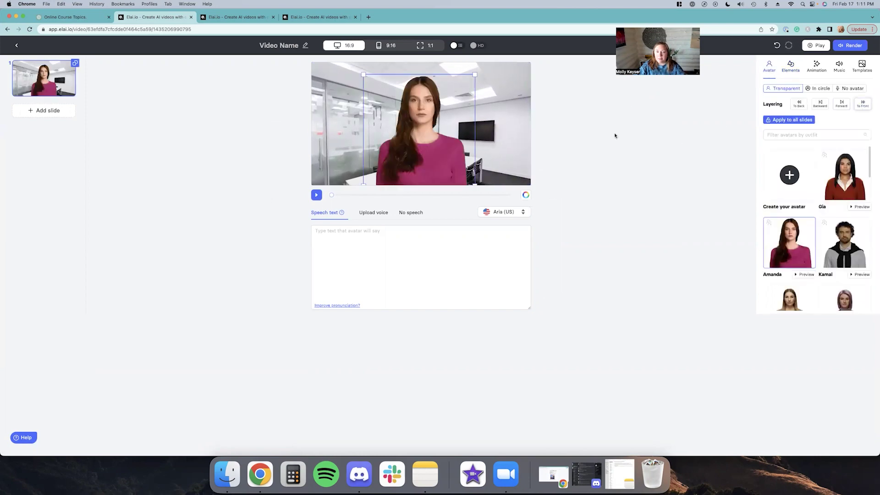
{"action": "left_click", "coordinate": [359, 273]}
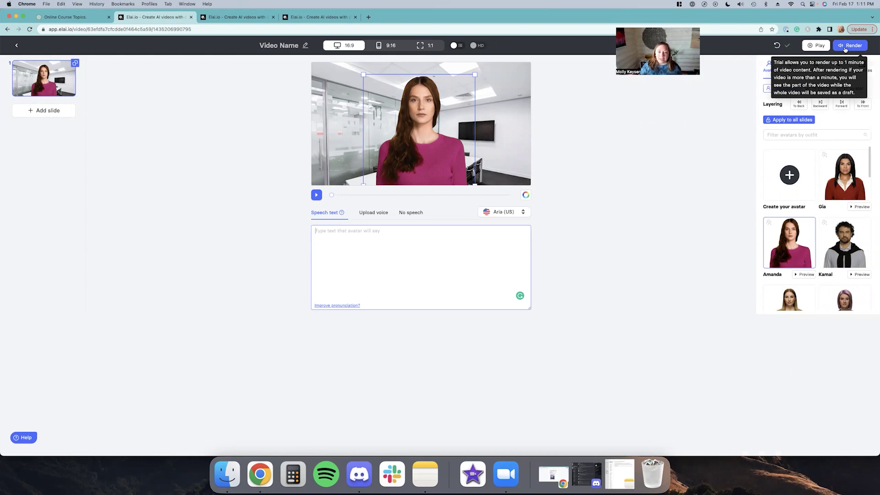
Open the Test for AI project and select the avatar's welcome speech text
{"action": "left_click", "coordinate": [232, 17]}
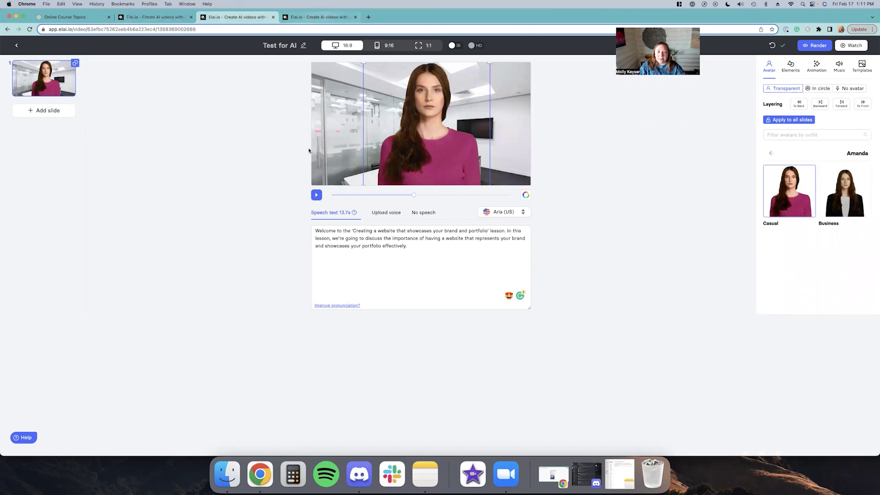
{"action": "left_click", "coordinate": [315, 232]}
{"action": "left_click_drag", "start_coordinate": [316, 231], "coordinate": [457, 248]}
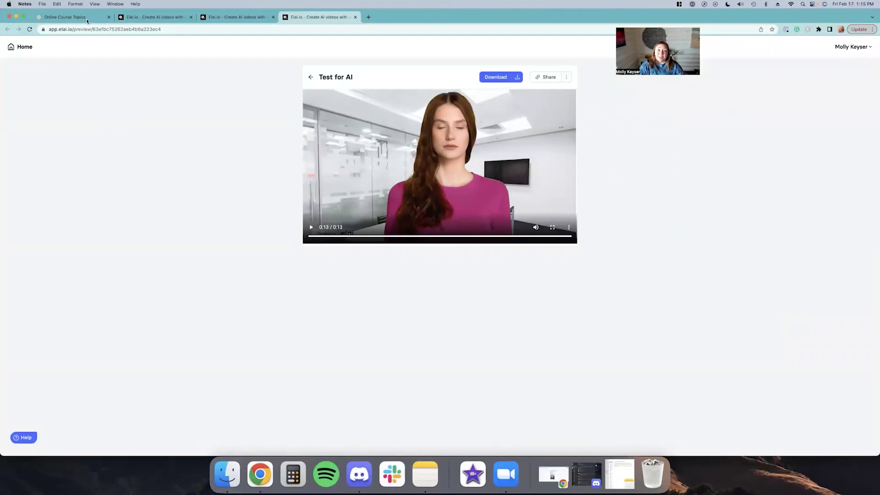
Ask ChatGPT which templates, guides, tools and downloads to provide course students
{"action": "left_click", "coordinate": [87, 18]}
{"action": "left_click", "coordinate": [425, 427]}
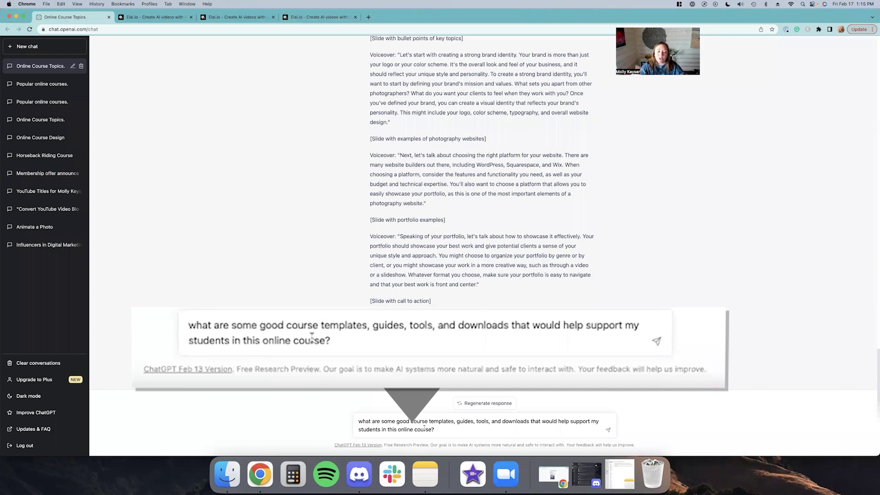
{"action": "key", "text": "Return"}
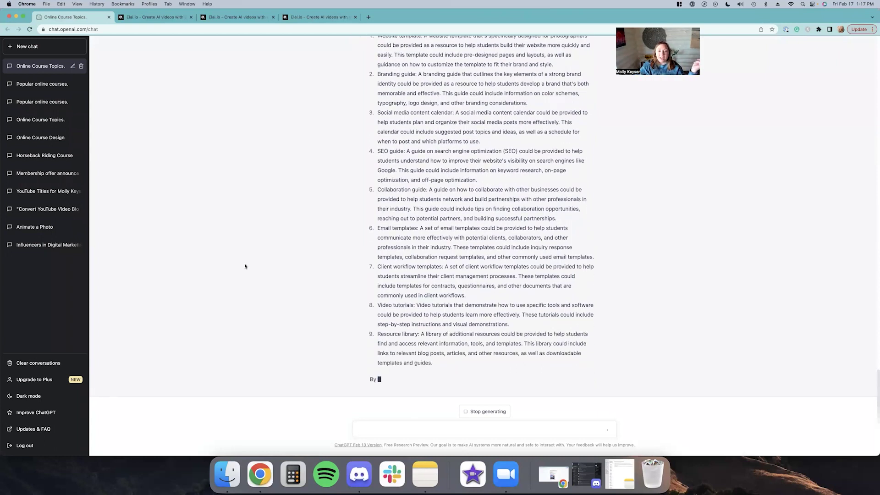
Scroll through the nine-item resource list until ChatGPT finishes its closing summary
{"action": "scroll", "coordinate": [367, 200], "scroll_direction": "up", "scroll_amount": 3}
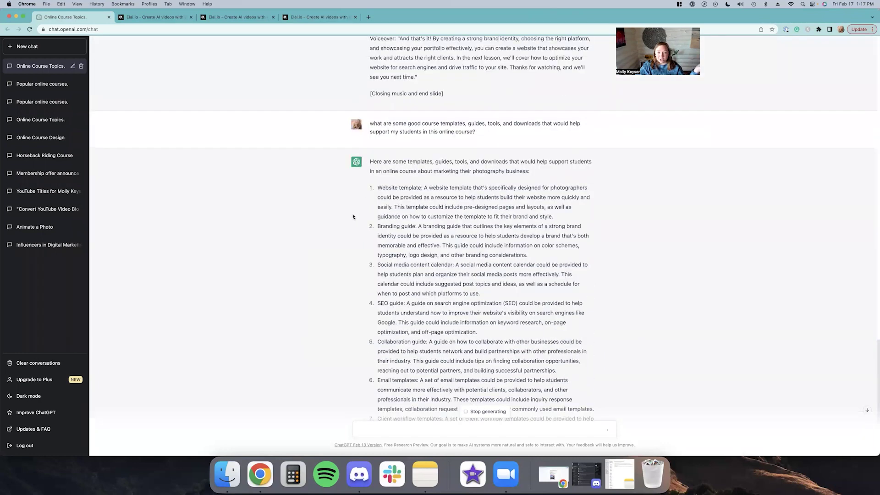
{"action": "scroll", "coordinate": [353, 217], "scroll_direction": "down", "scroll_amount": 1}
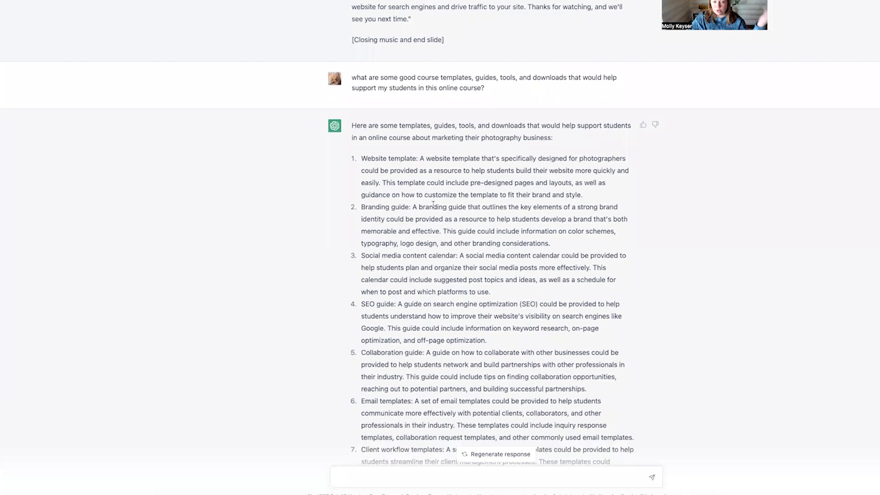
{"action": "scroll", "coordinate": [366, 119], "scroll_direction": "down", "scroll_amount": 1}
{"action": "scroll", "coordinate": [359, 165], "scroll_direction": "down", "scroll_amount": 1}
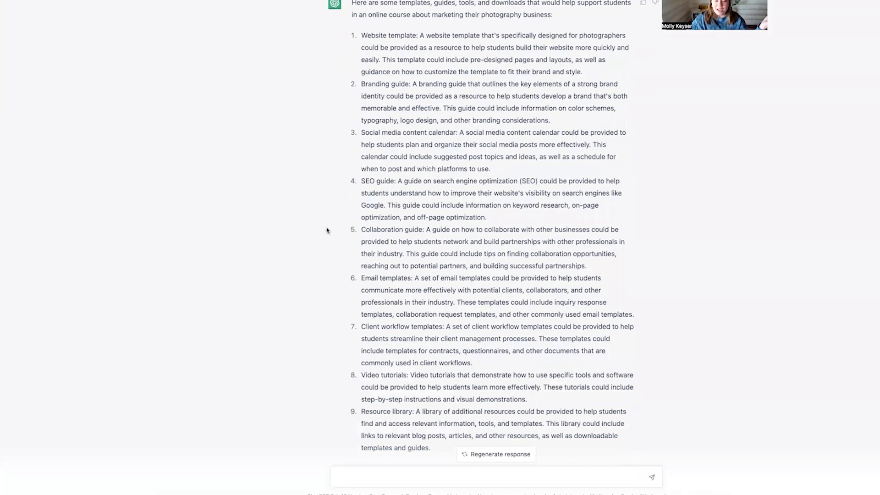
{"action": "scroll", "coordinate": [456, 227], "scroll_direction": "down", "scroll_amount": 2}
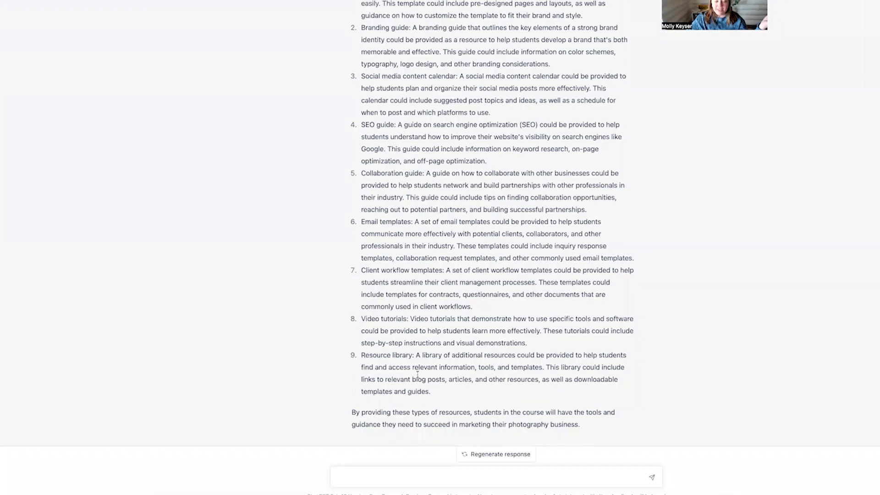
{"action": "scroll", "coordinate": [417, 374], "scroll_direction": "up", "scroll_amount": 2}
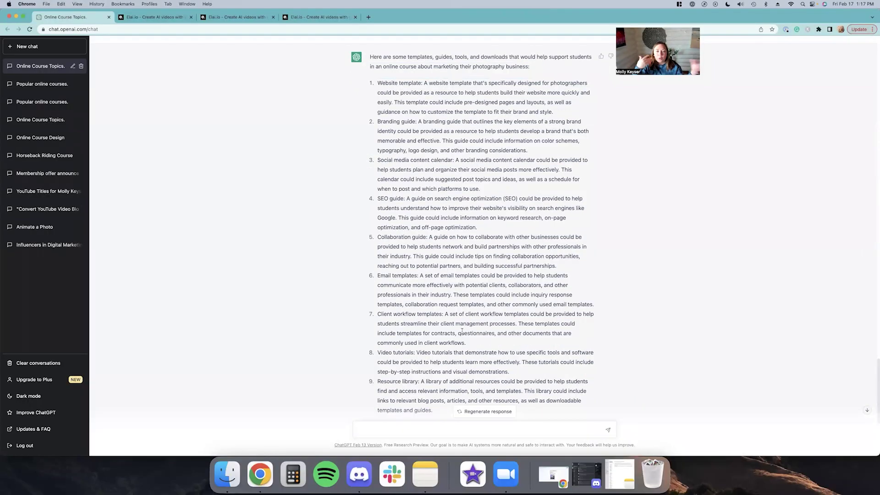